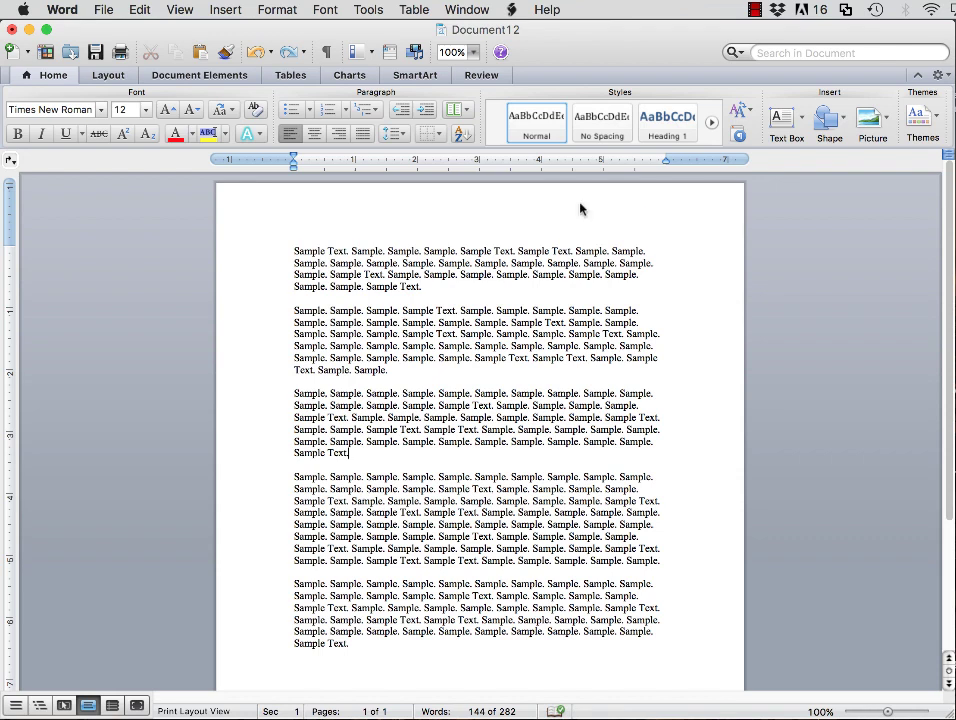
Start inserting a picture from a file via Insert > Photo > Picture from File
click(226, 10)
mouse_move(302, 297)
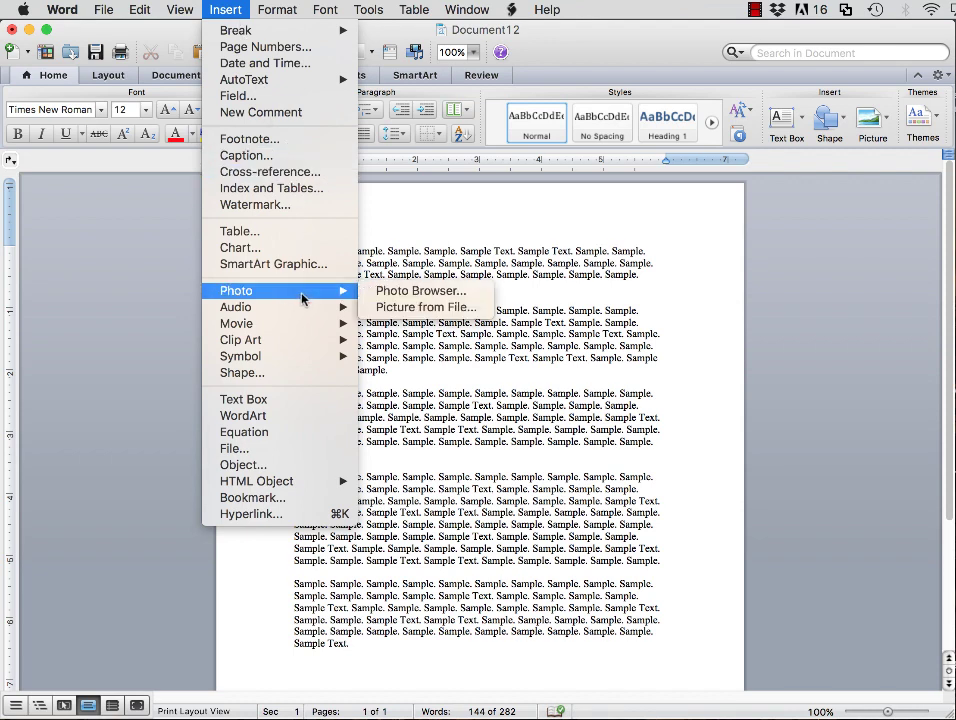
click(418, 310)
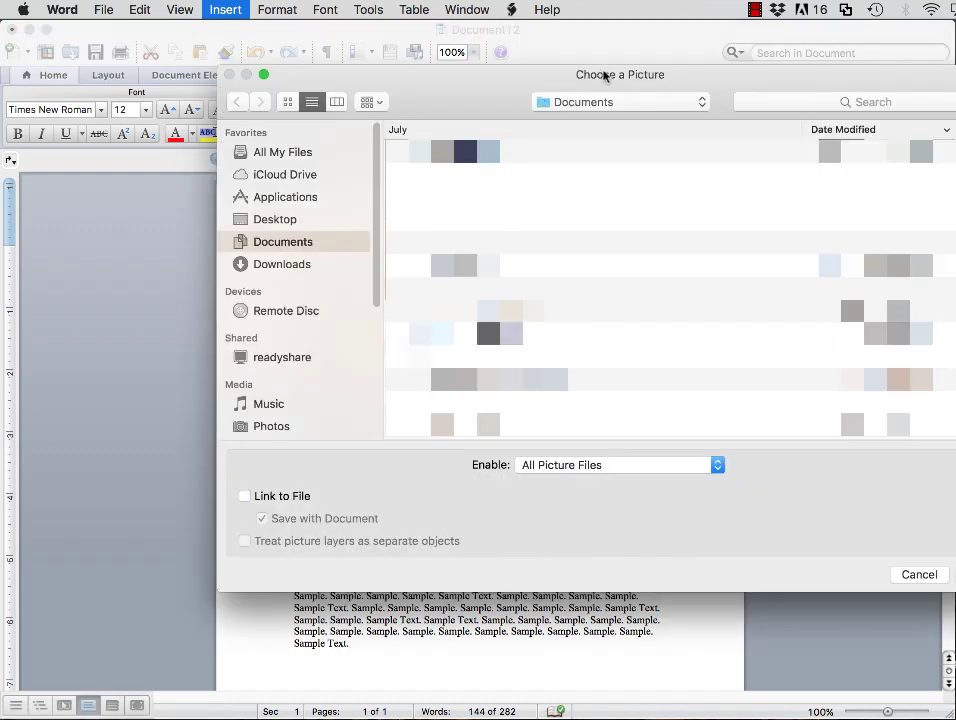
Insert Sample_Image.jpg from the Desktop folder into the document
drag(604, 74, 517, 78)
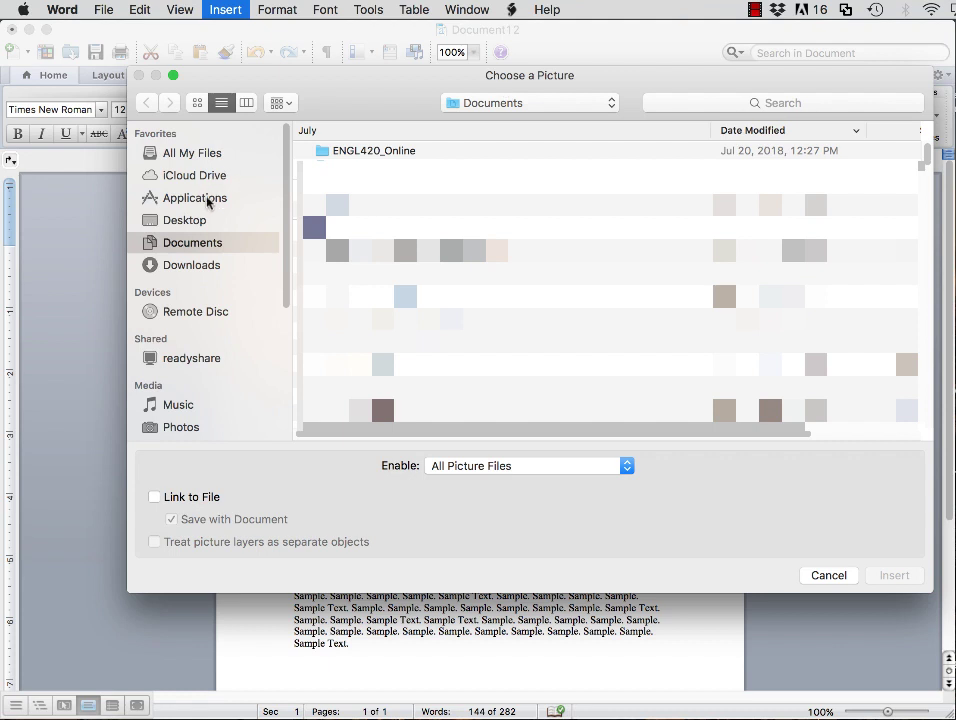
click(192, 220)
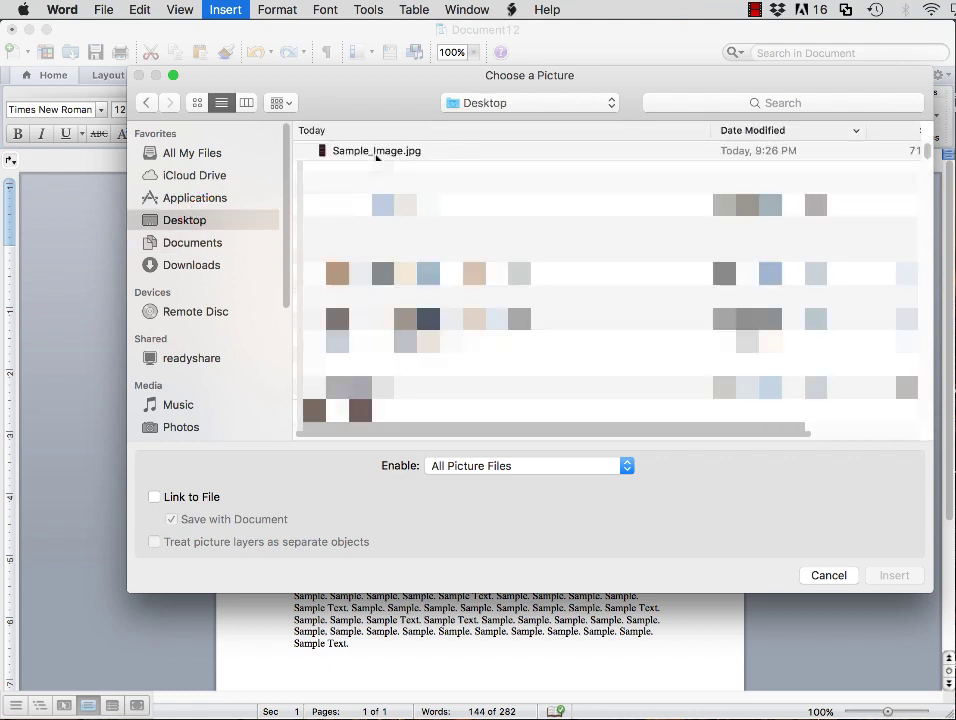
click(382, 152)
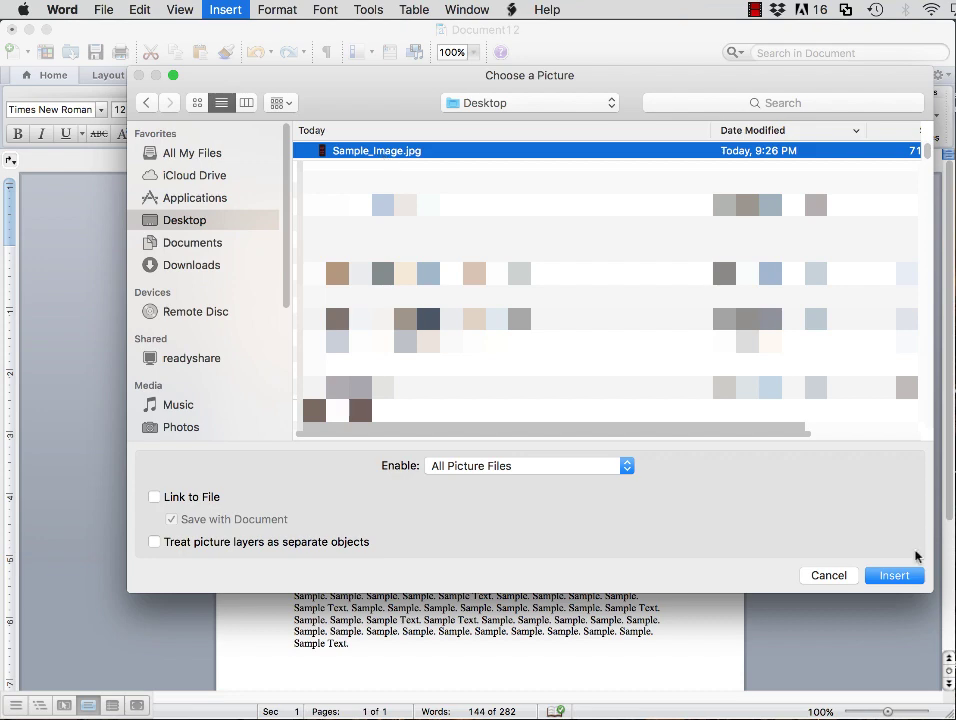
click(903, 581)
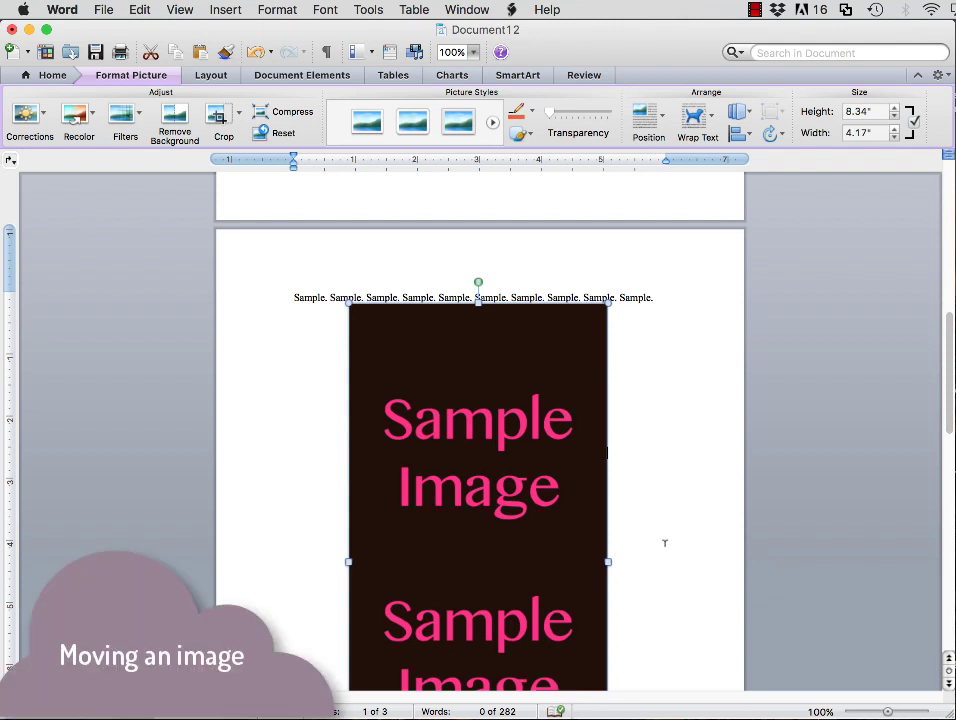
Drag the inserted picture to the left margin at the start of the text line
scroll(664, 541, down, 5)
scroll(664, 541, up, 4)
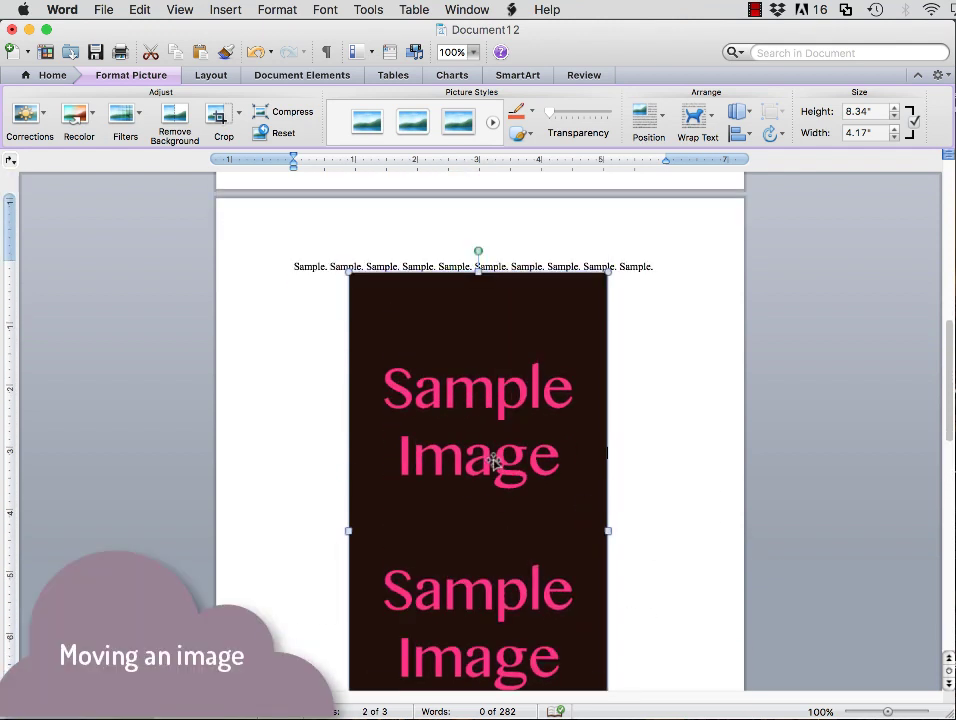
scroll(493, 460, up, 3)
drag(489, 460, 417, 297)
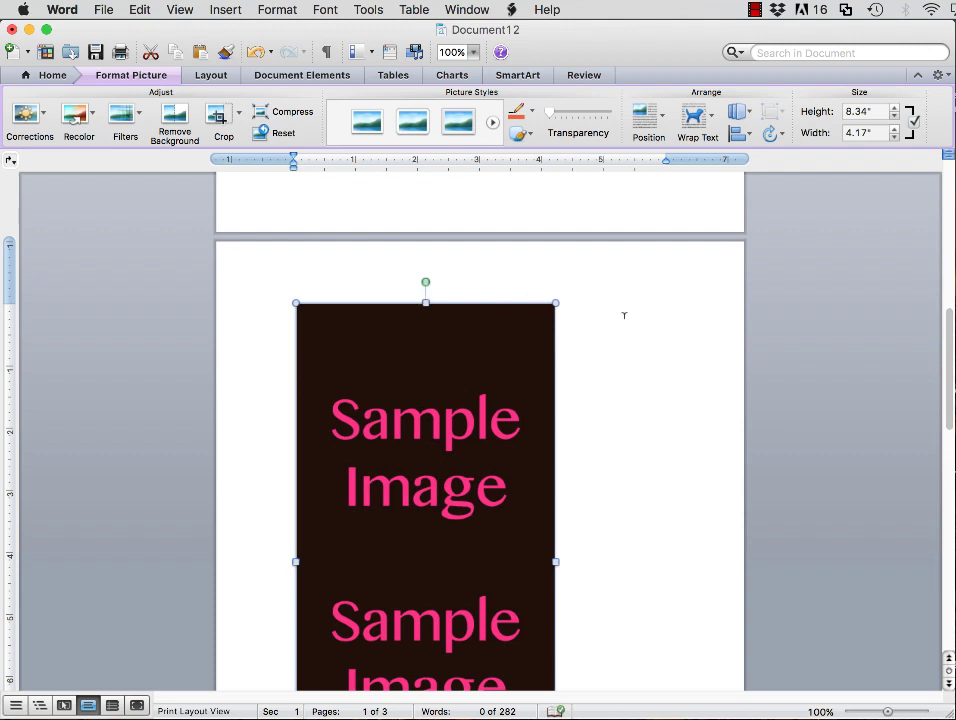
Drag the picture's top-right corner inward to scale it to about 2.11" by 4.21"
scroll(624, 315, down, 2)
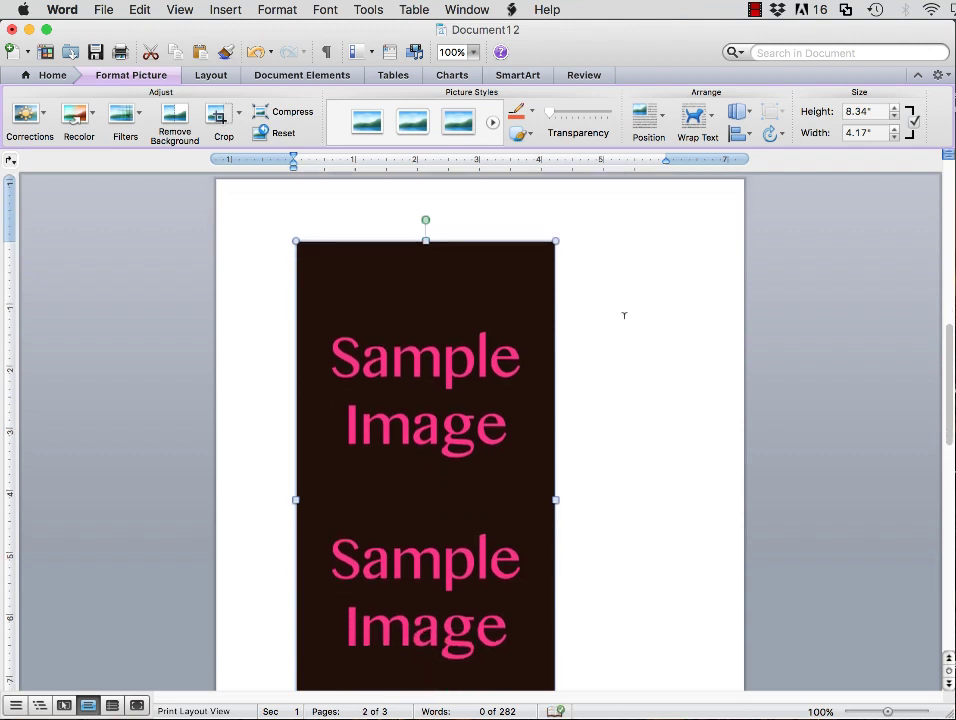
scroll(624, 315, down, 1)
scroll(624, 315, down, 1)
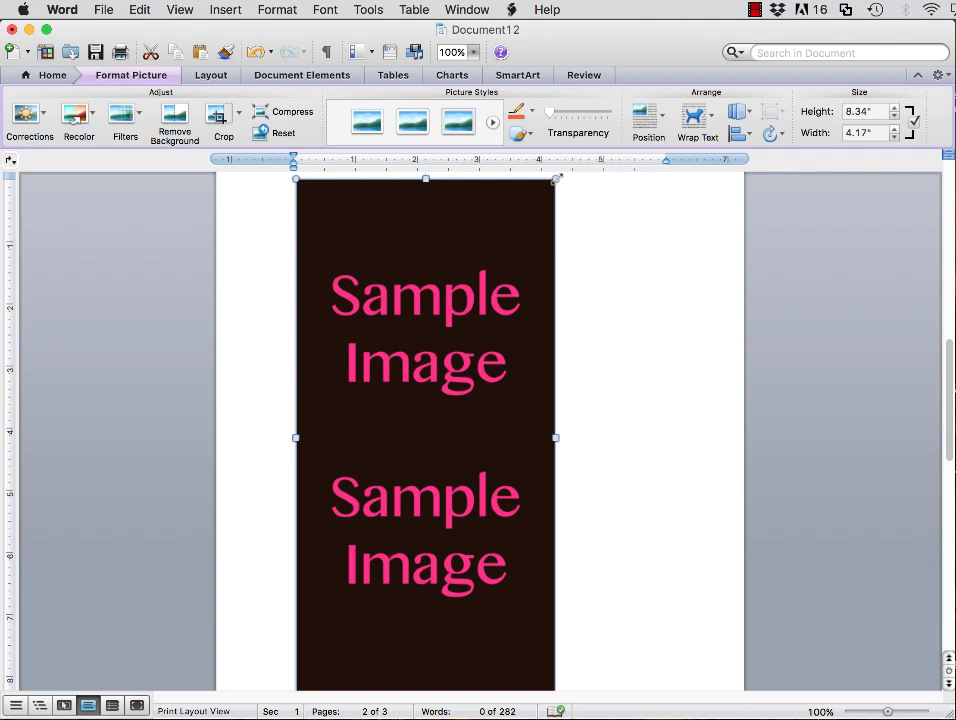
drag(556, 179, 420, 428)
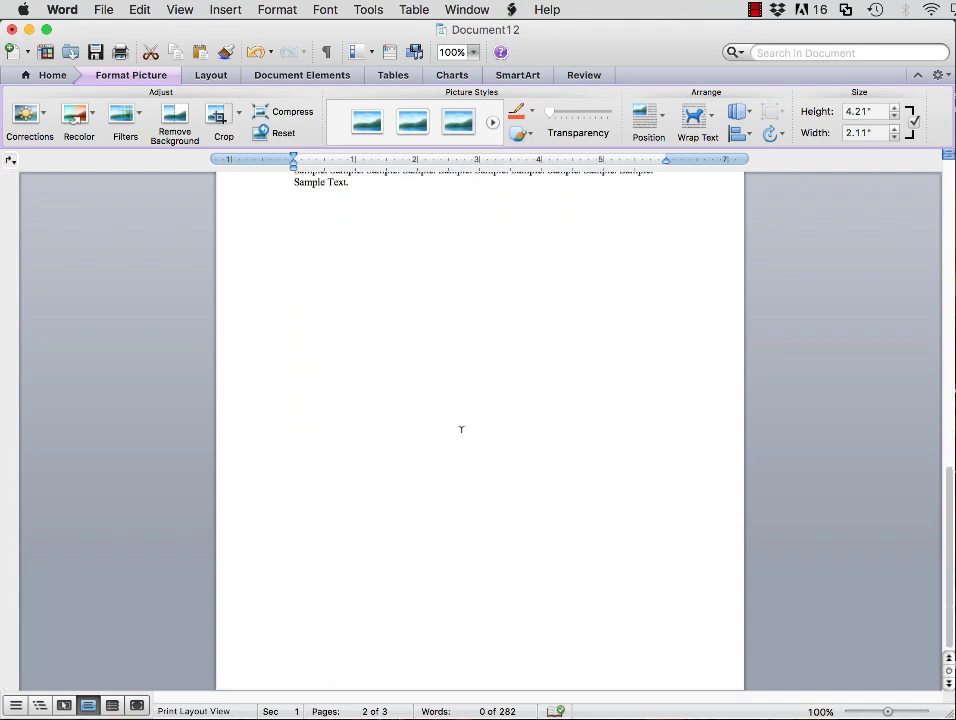
scroll(461, 429, up, 10)
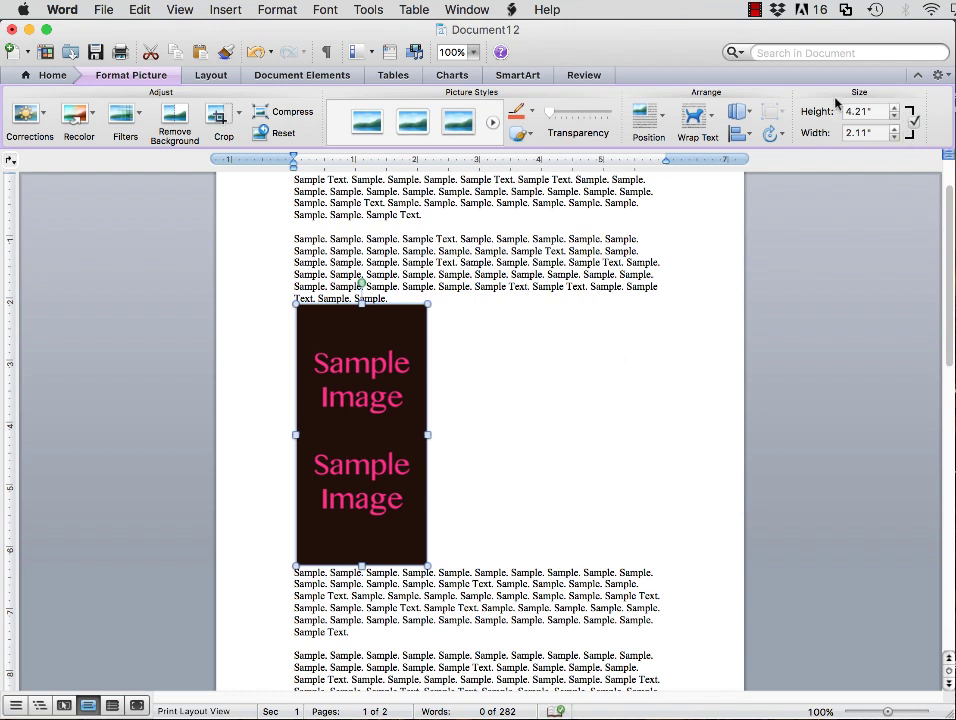
Step the picture's Width spinner down until it reads exactly 2" (3.99" tall)
click(895, 117)
click(897, 117)
click(896, 108)
click(895, 137)
click(895, 137)
click(895, 137)
click(895, 137)
click(895, 137)
click(895, 137)
click(895, 137)
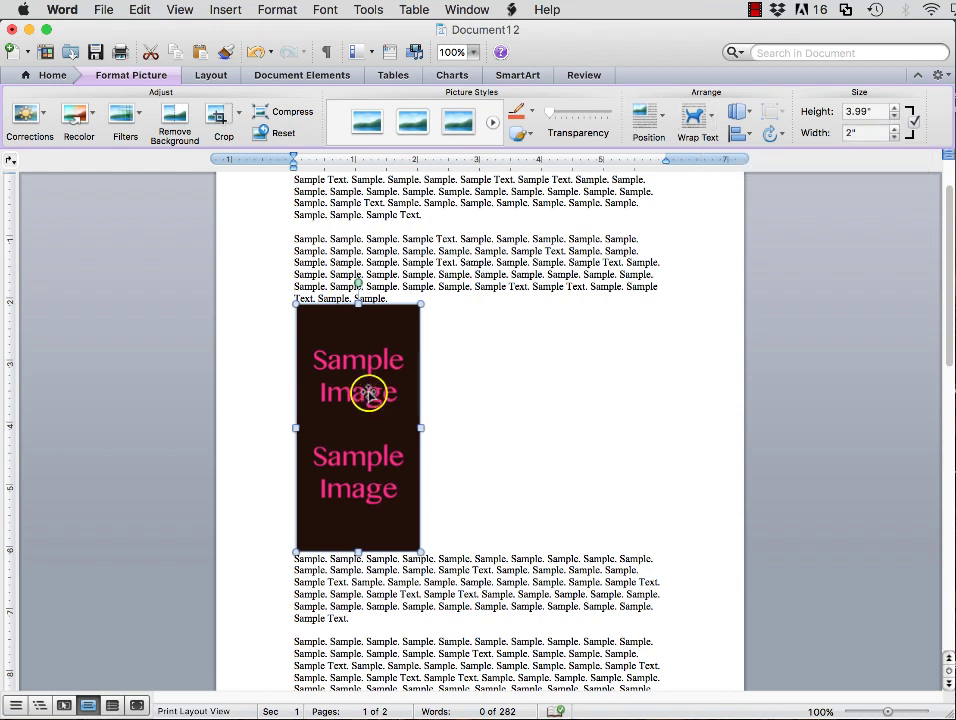
Apply Square text wrapping to the picture from its right-click Wrap Text menu
right_click(369, 393)
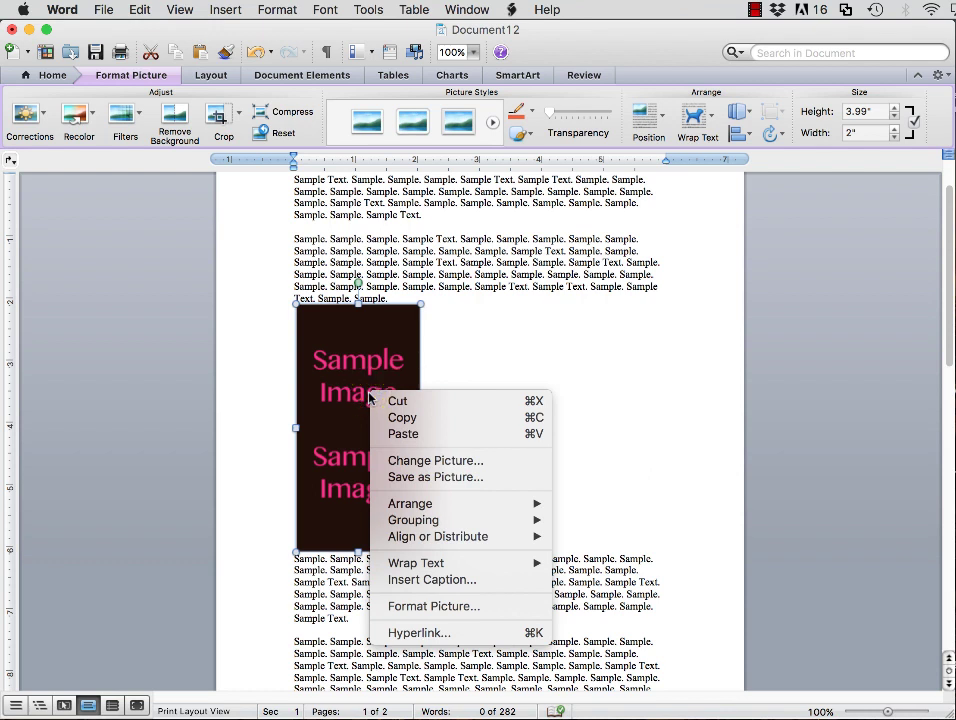
mouse_move(463, 570)
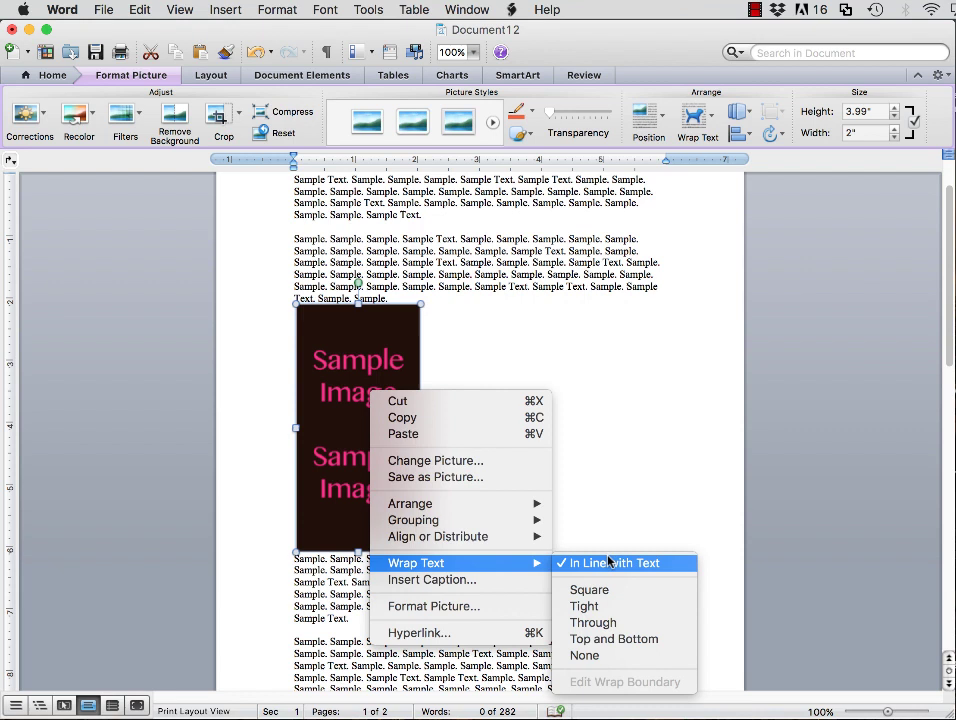
click(655, 595)
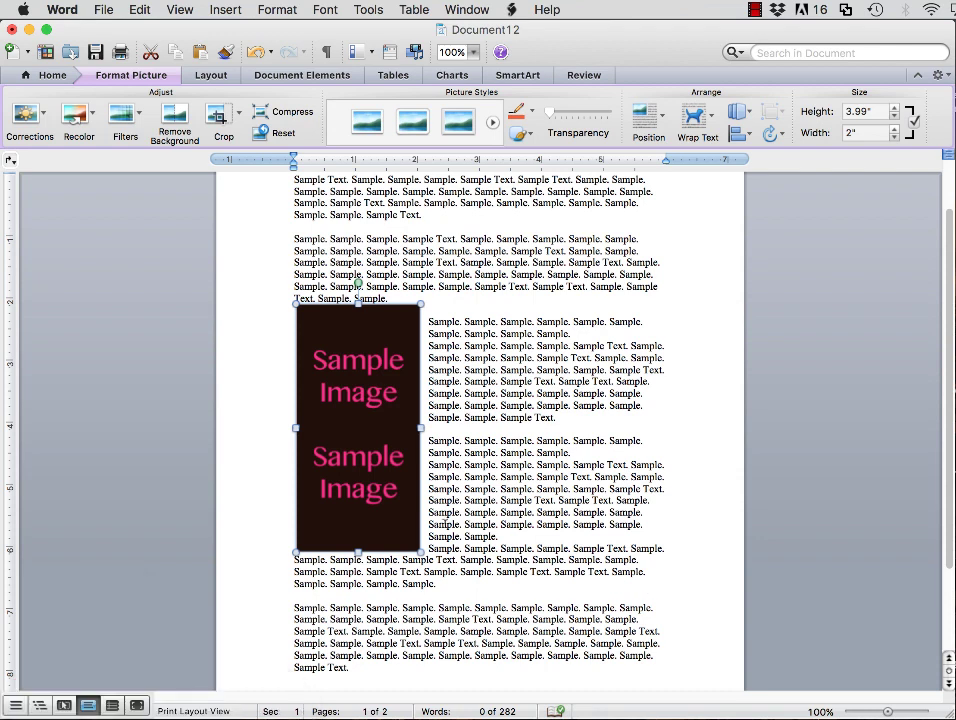
Open the Caption dialog for the picture from its right-click menu
right_click(358, 440)
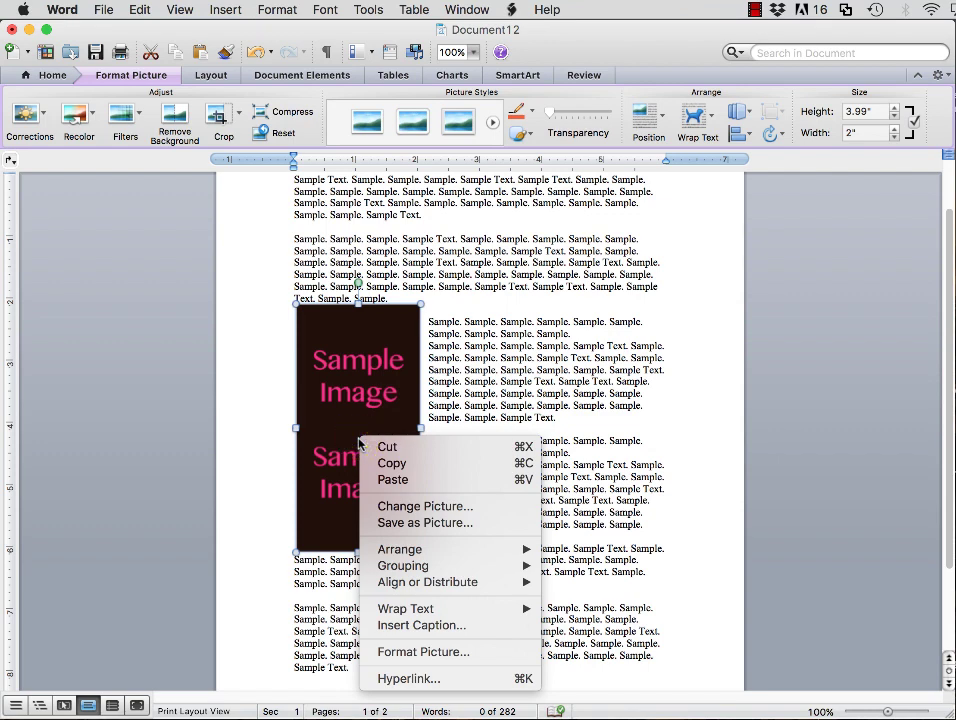
click(463, 622)
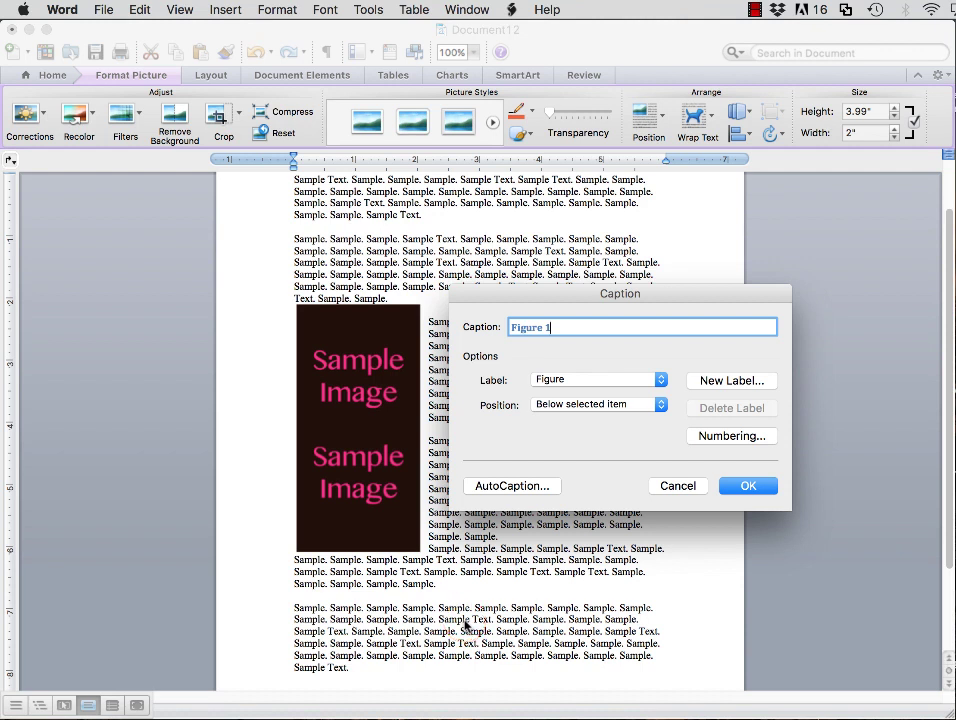
Extend the caption to 'Figure 1: Screenshot of App A's Message Center', positioned below the picture
click(566, 330)
text(: Screenshot of App A's Message Center)
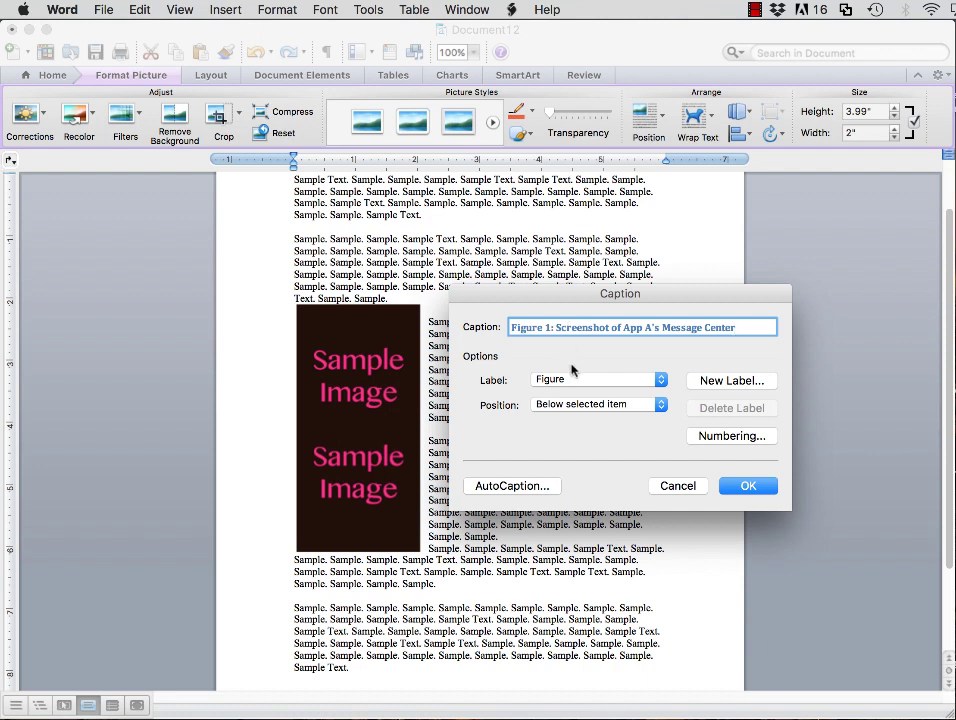
click(630, 406)
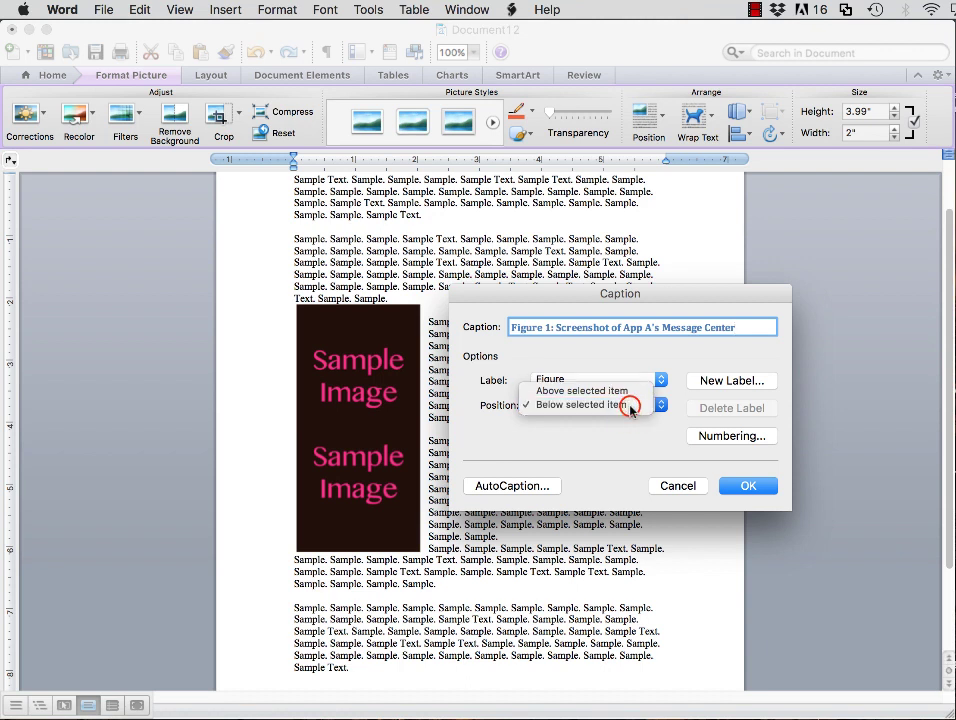
click(630, 405)
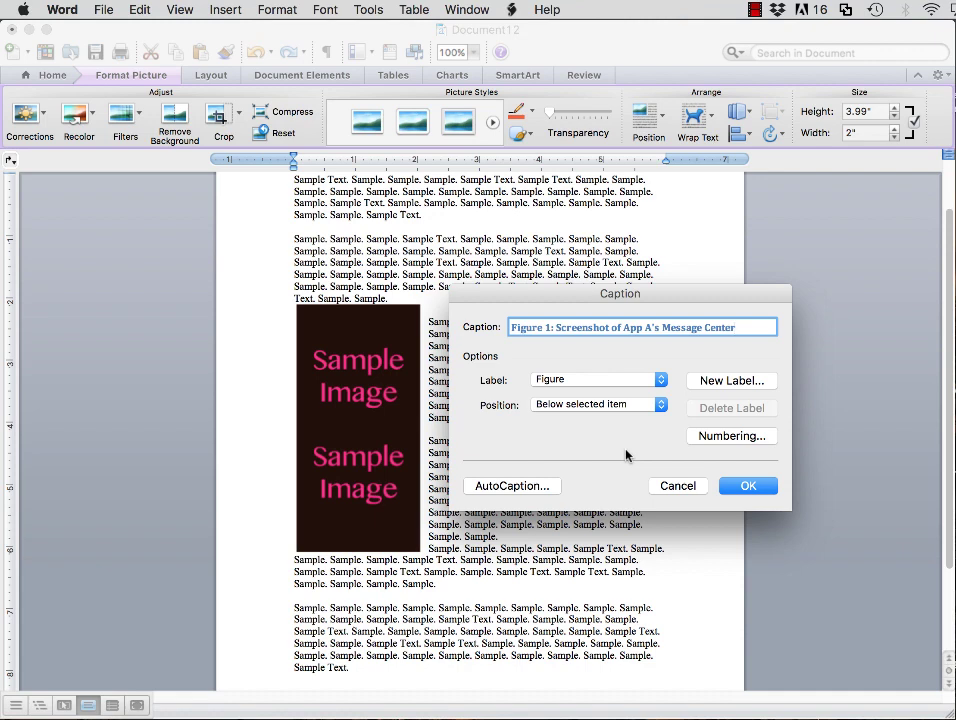
click(755, 487)
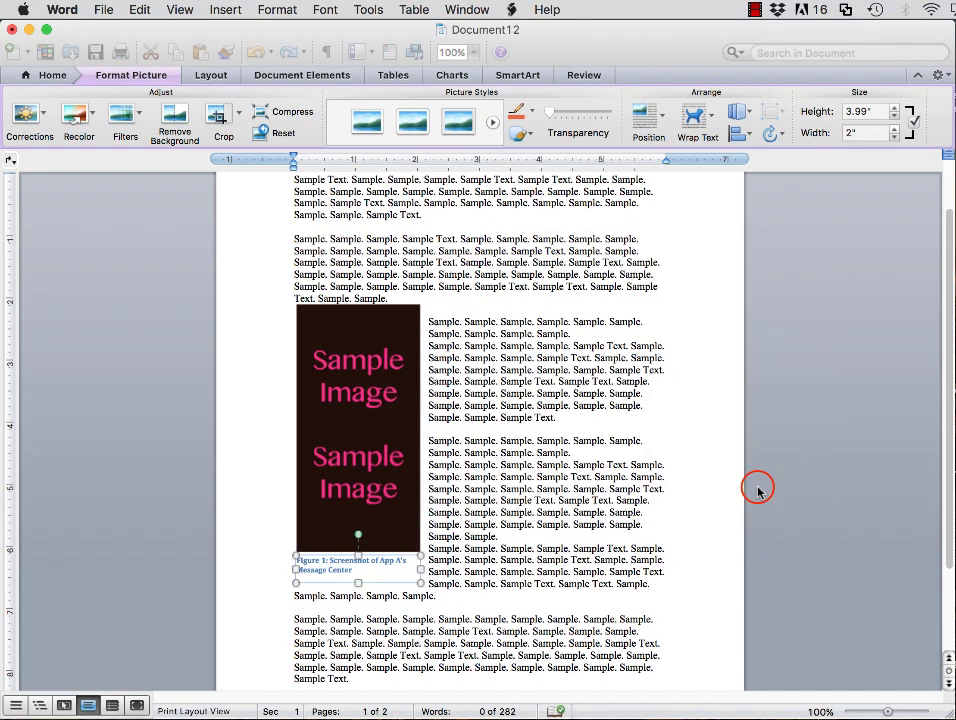